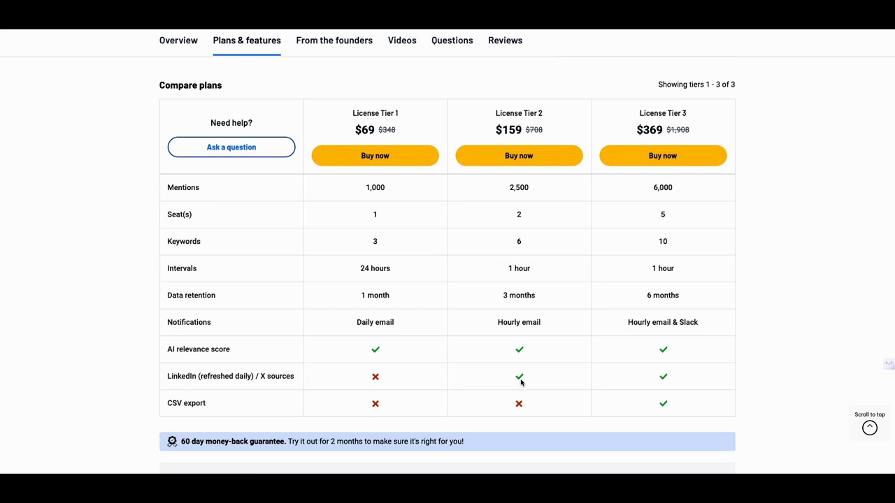
Review the Octolens deal page on AppSumo, covering its feature descriptions and the comparison of the three license tiers.
scroll(519, 383, up, 2)
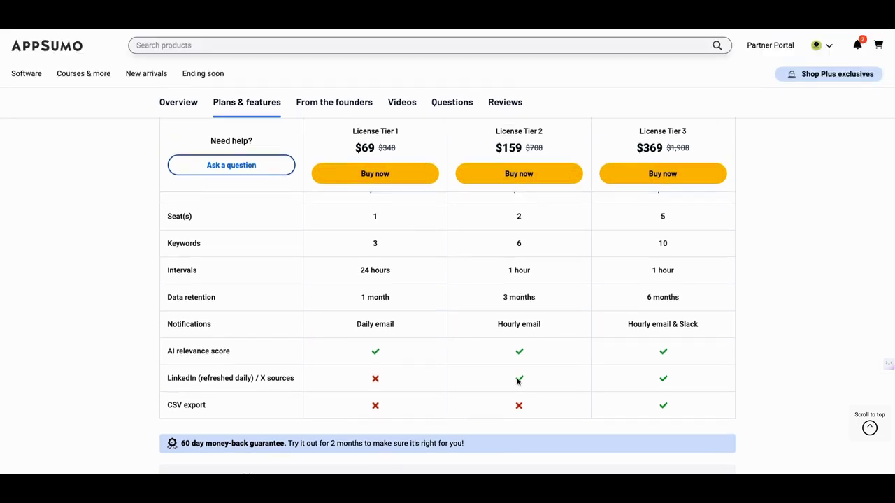
scroll(518, 382, up, 4)
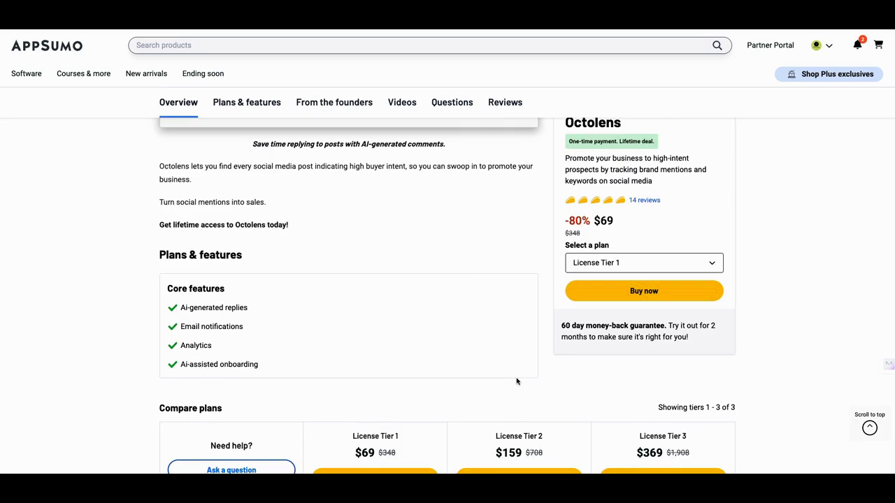
scroll(516, 381, up, 9)
scroll(517, 381, up, 10)
scroll(516, 381, up, 3)
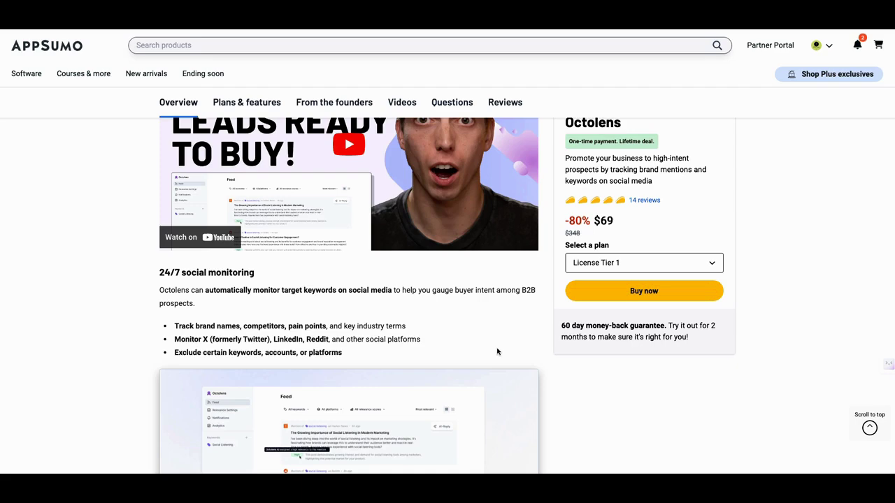
scroll(499, 350, down, 2)
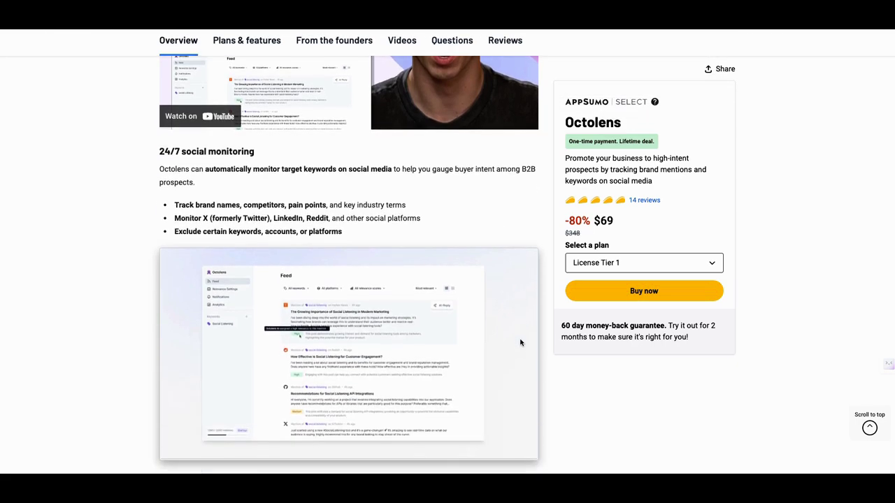
scroll(520, 342, up, 4)
scroll(520, 342, down, 13)
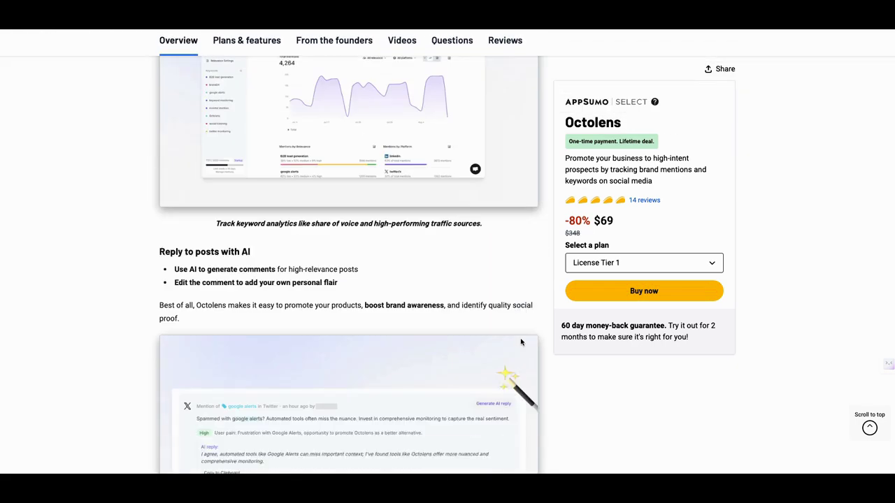
scroll(520, 342, down, 12)
scroll(522, 327, up, 1)
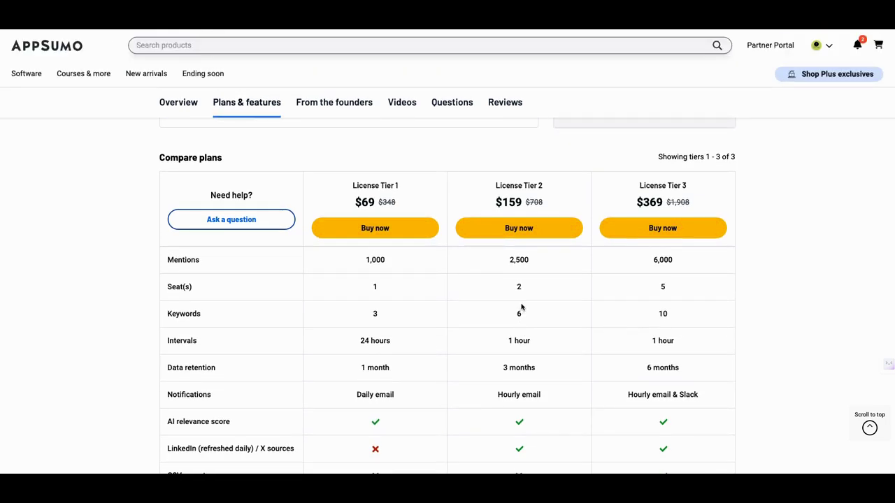
scroll(520, 306, up, 1)
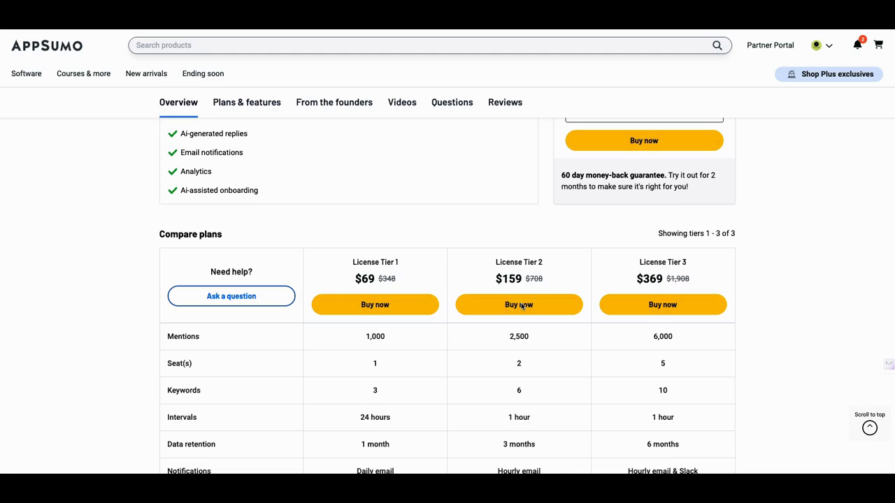
scroll(523, 304, up, 6)
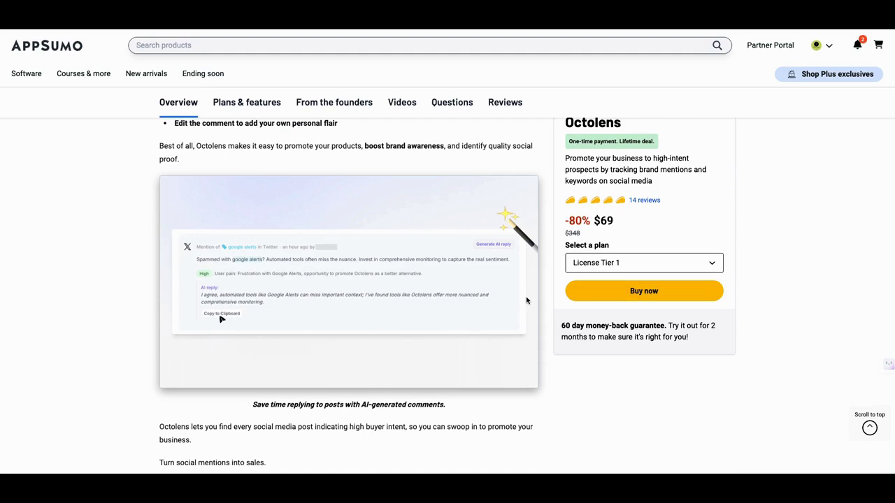
scroll(527, 300, up, 10)
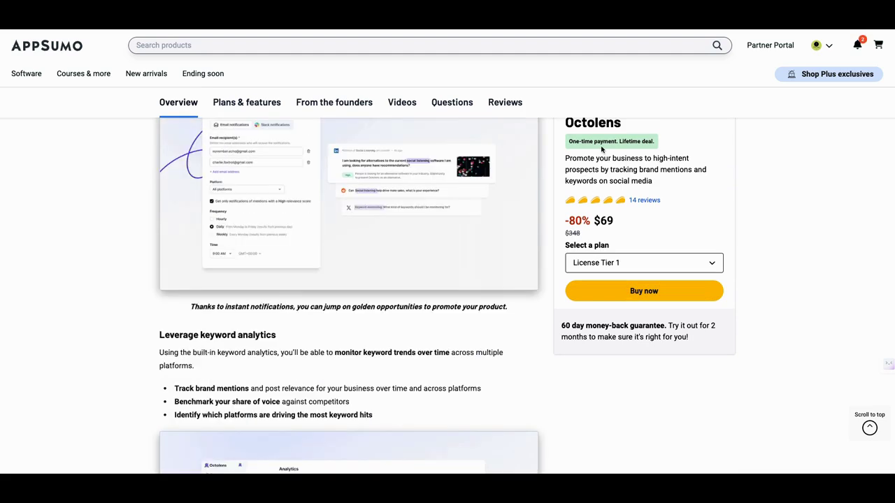
scroll(614, 92, up, 3)
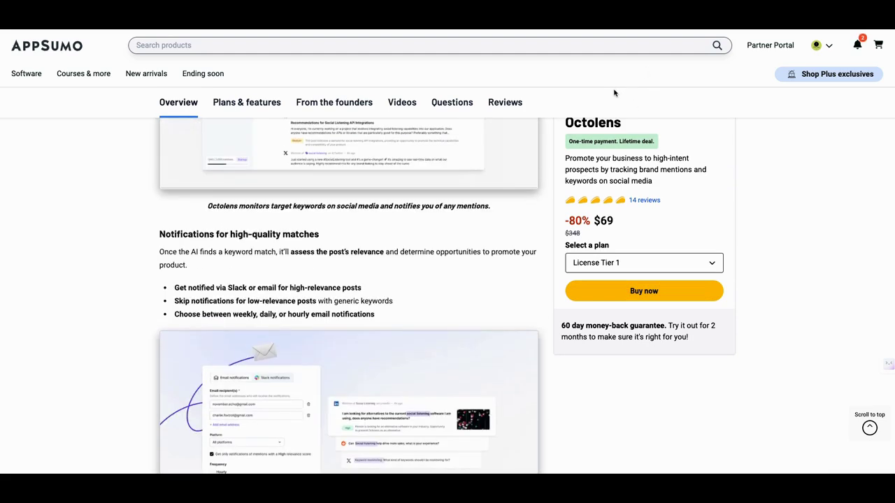
scroll(643, 49, up, 1)
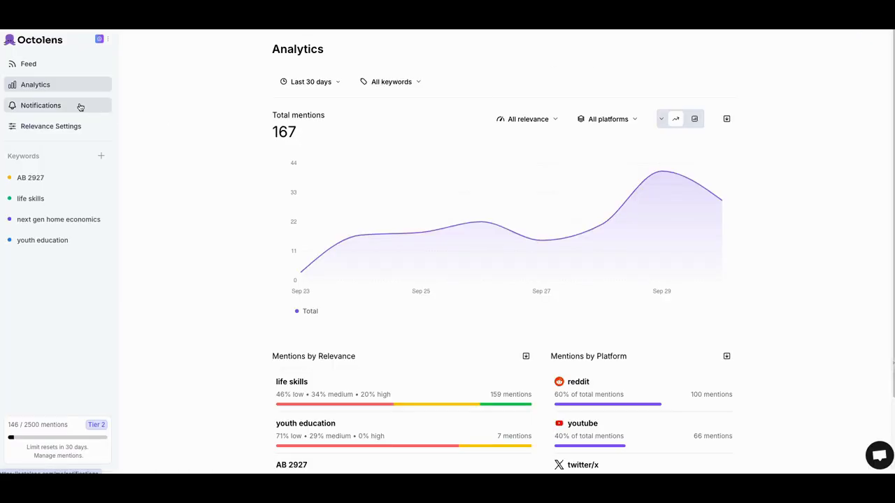
Switch to the Octolens app, open the feed of all mentions and read through the social posts matching the "life skills" keyword.
click(37, 70)
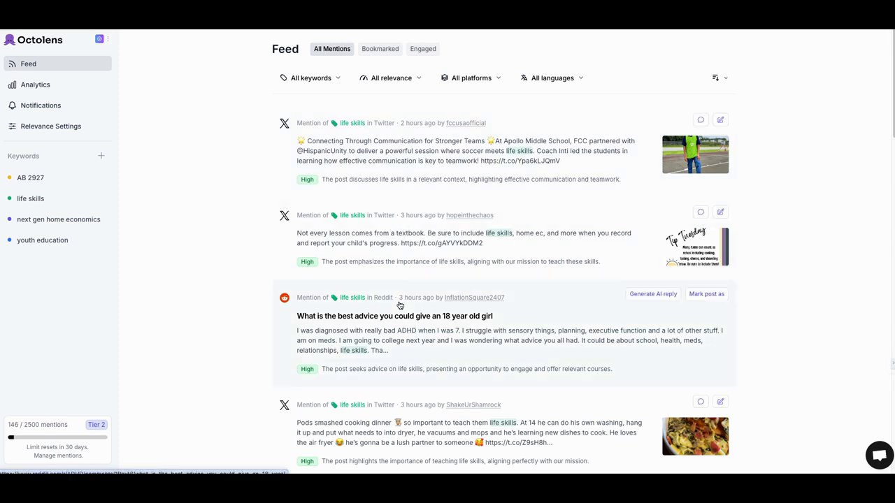
scroll(399, 306, down, 5)
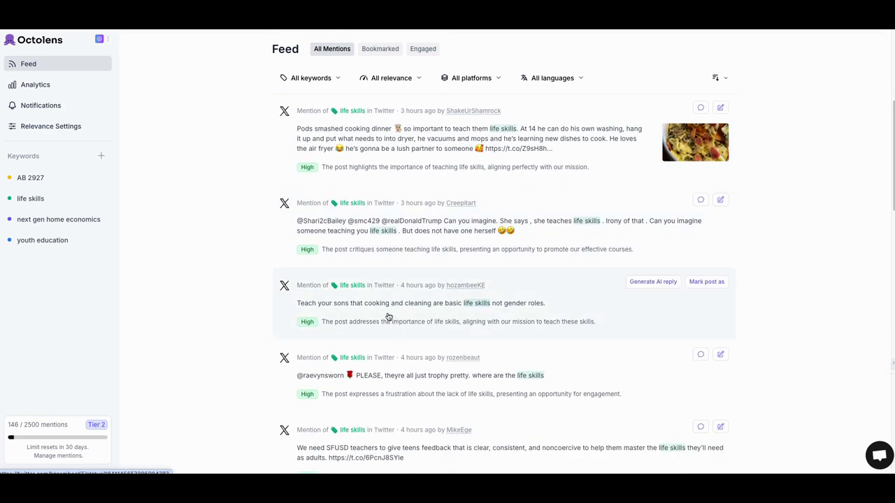
scroll(391, 321, down, 1)
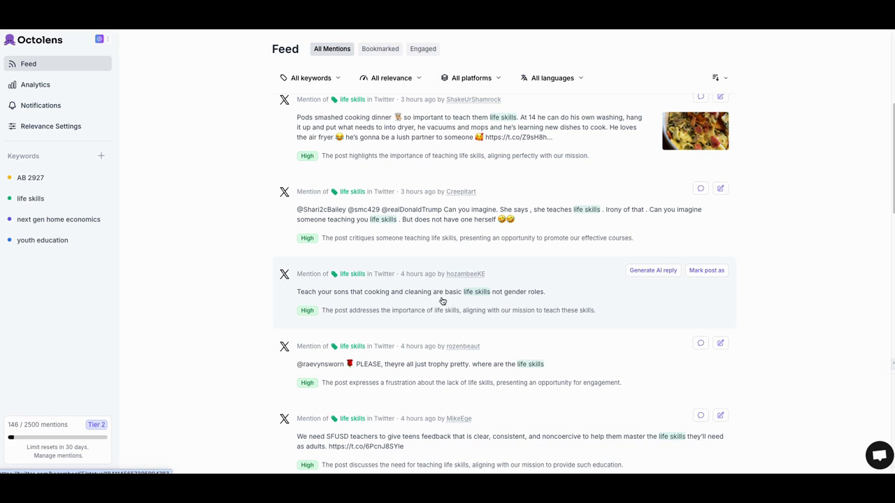
scroll(457, 303, down, 1)
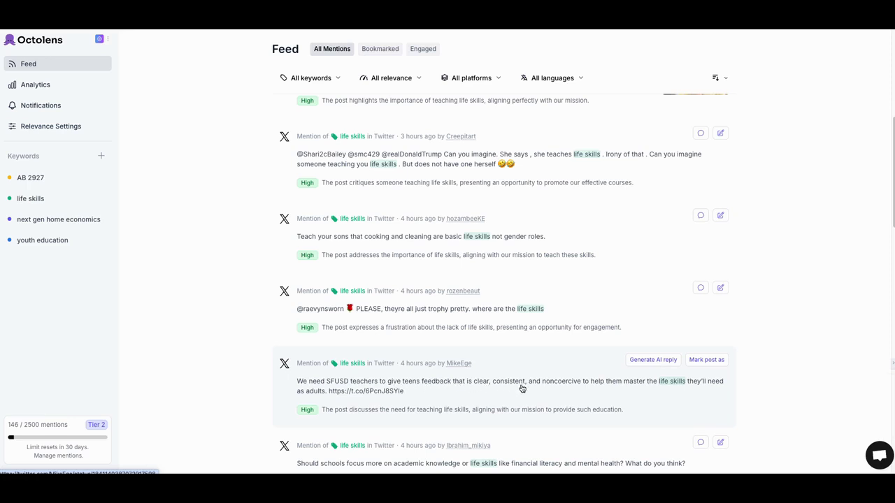
scroll(525, 387, down, 1)
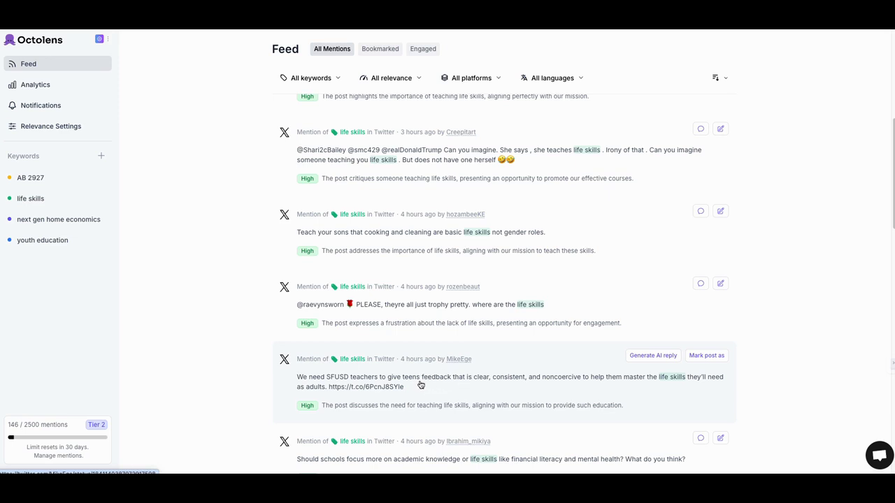
scroll(415, 386, up, 1)
scroll(414, 386, up, 3)
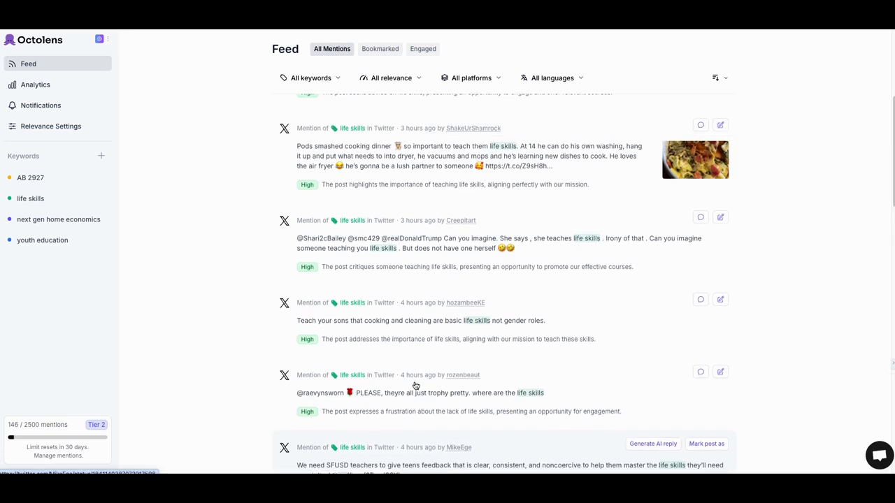
scroll(414, 385, down, 4)
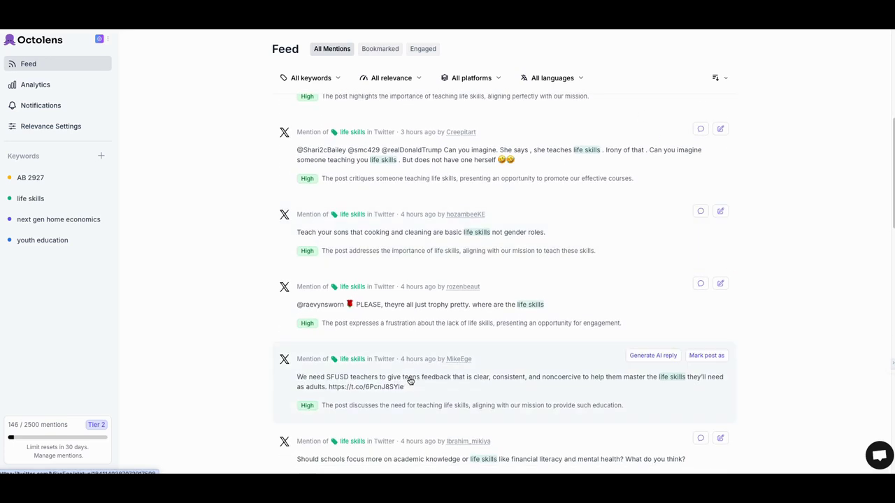
scroll(439, 363, up, 10)
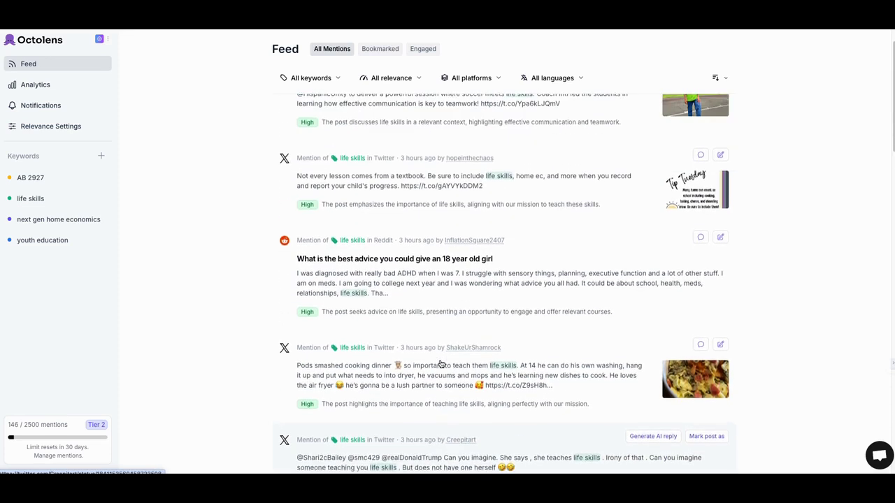
scroll(439, 364, up, 2)
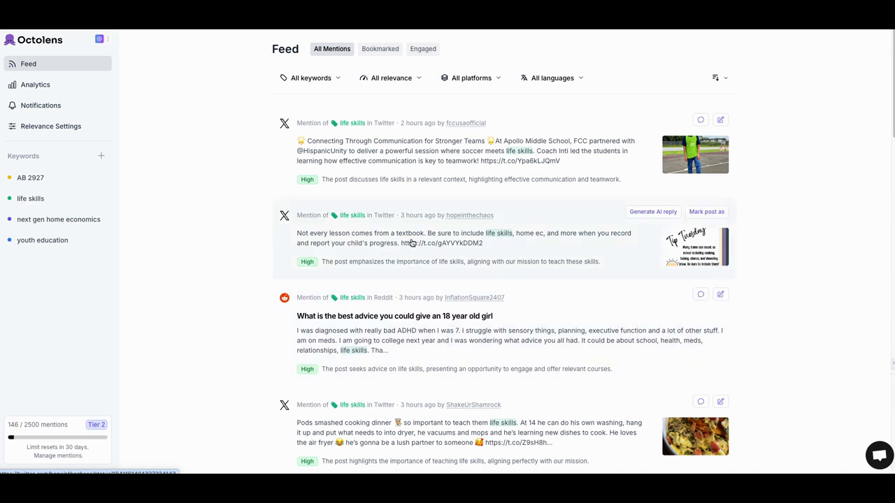
scroll(404, 259, down, 5)
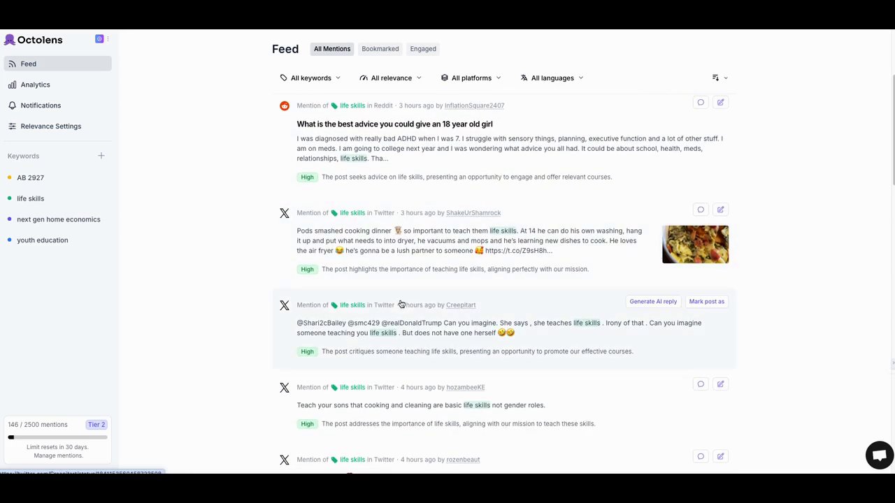
scroll(409, 334, down, 1)
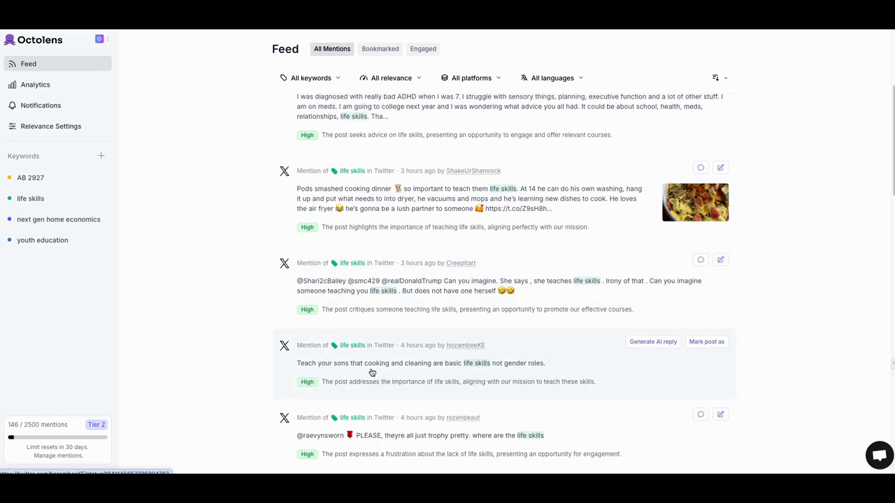
scroll(445, 360, up, 7)
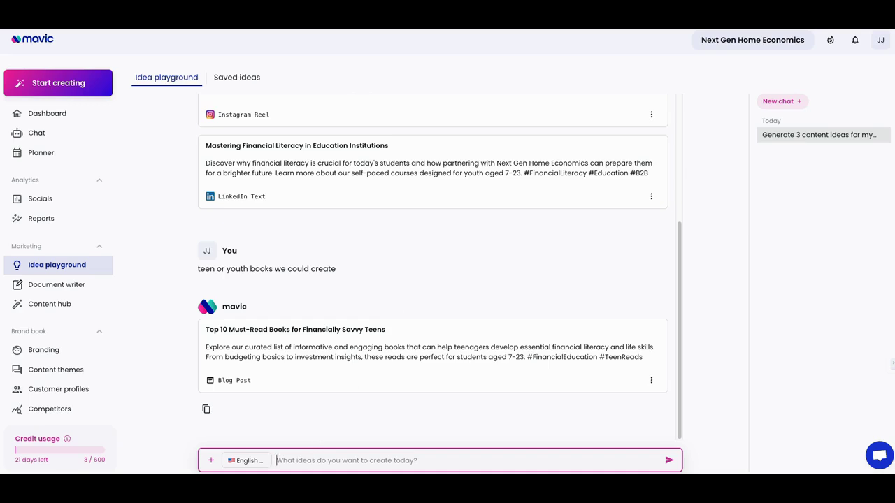
In mavic's Idea playground, draft the prompt "I want to create a session on teen cooking".
text(I want )
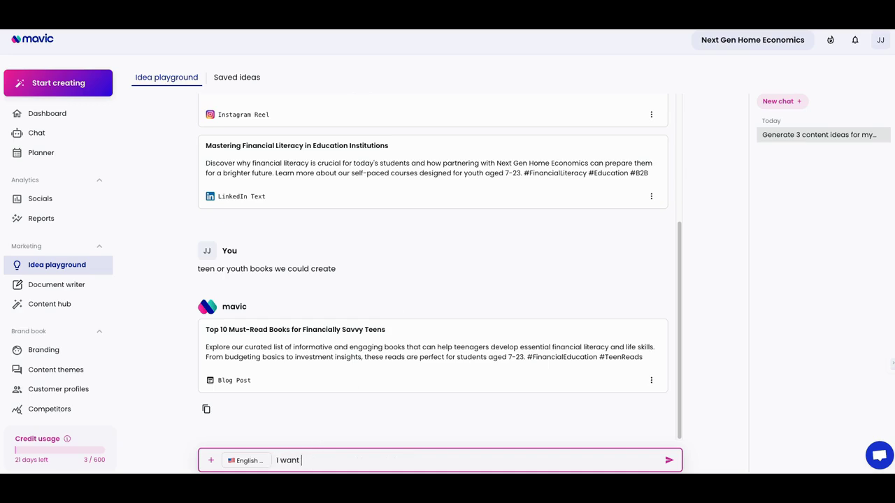
text(to create a session on tee)
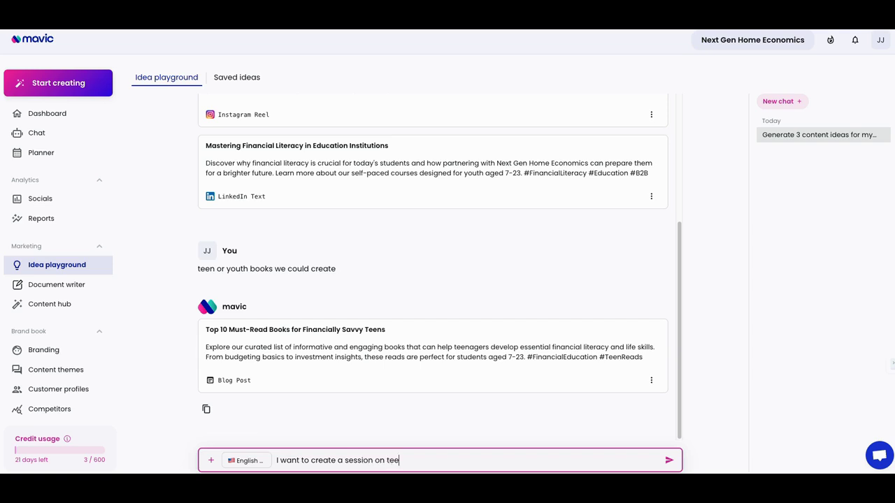
text(n cooking)
Reword the idea prompt to "I want to share a new course on teen cooking" and submit it.
text(share a )
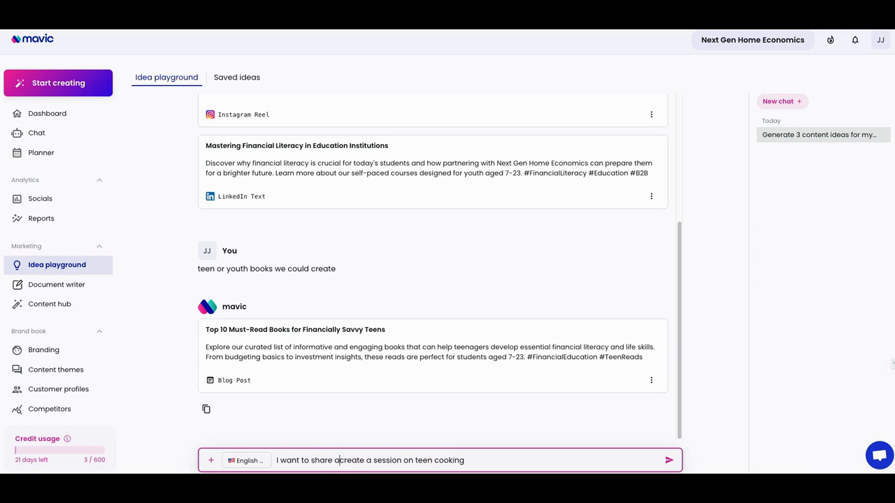
text(new course on teen )
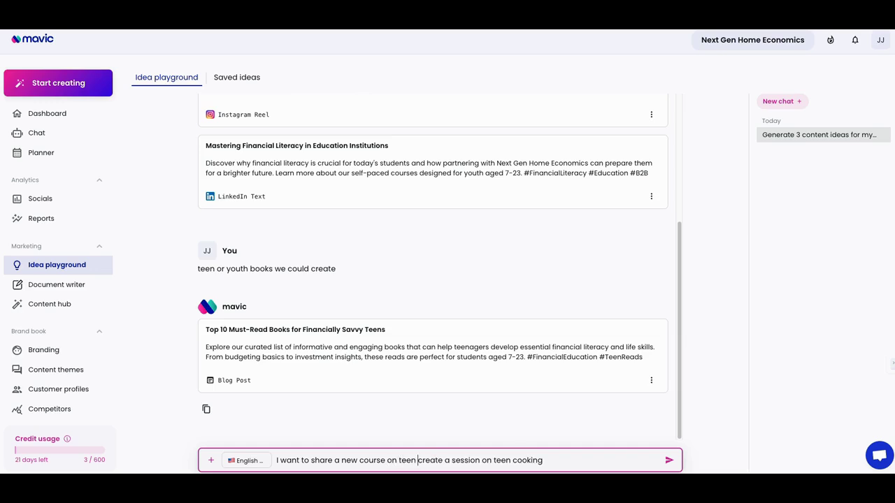
text(cooking)
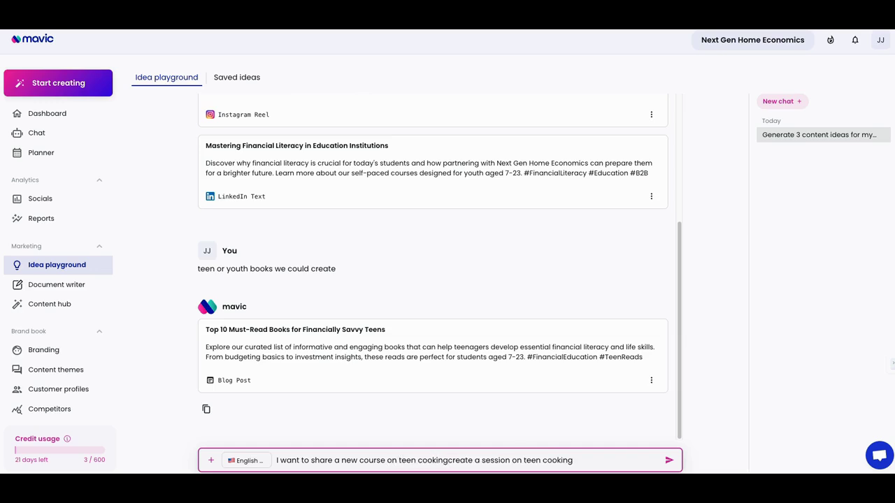
key(Delete)
key(Delete)
key(Delete)
key(Delete)
key(Delete)
key(Delete)
key(Delete)
key(Delete)
key(Delete)
key(Delete)
key(Delete)
key(Delete)
key(Delete)
key(Delete)
key(Delete)
key(Delete)
key(Delete)
key(Delete)
key(Delete)
key(Delete)
key(Delete)
key(Delete)
key(Delete)
key(Delete)
key(Delete)
key(Delete)
key(Delete)
key(Delete)
key(Delete)
key(Delete)
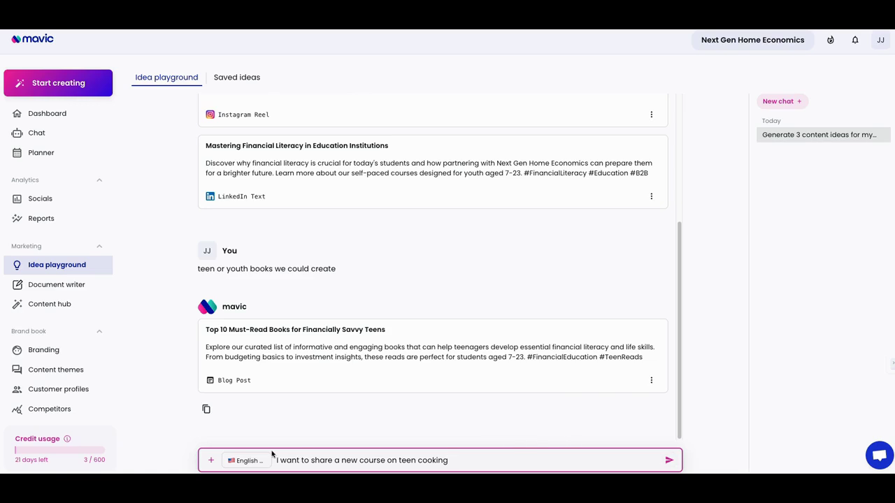
click(661, 460)
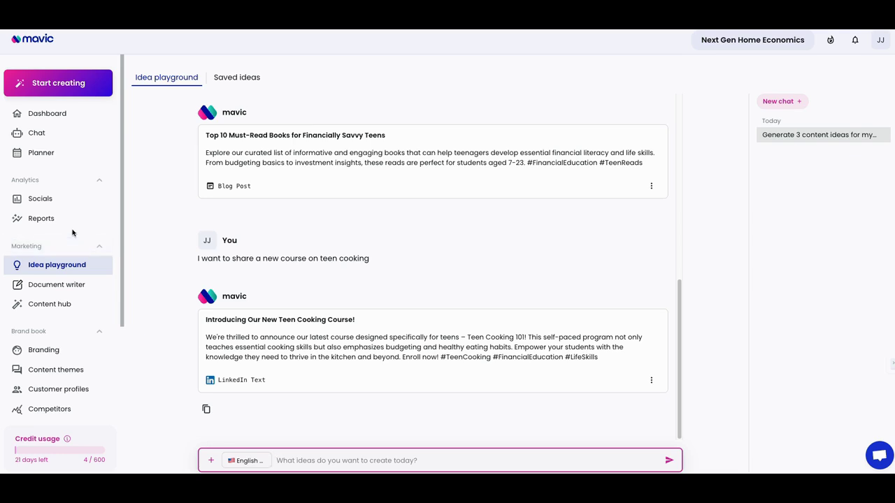
Open mavic's dashboard and look over the workspace's shortcuts, brand setup tasks and overview.
click(46, 116)
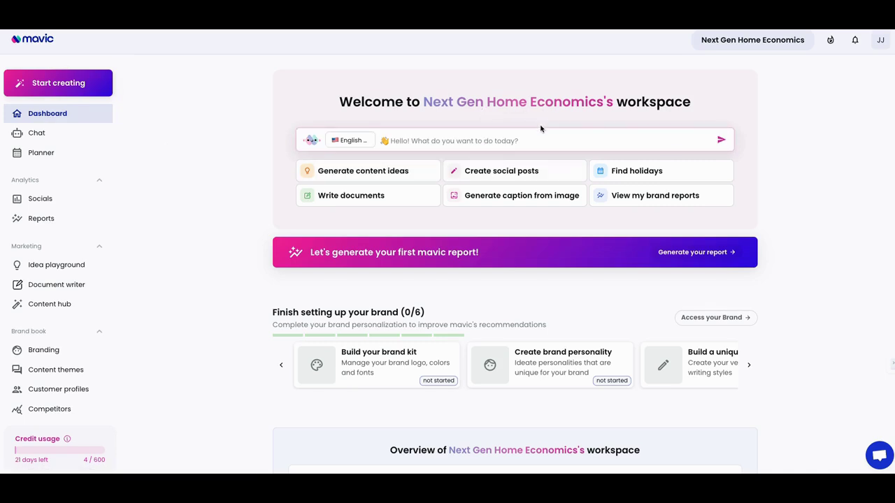
scroll(538, 129, down, 4)
scroll(534, 131, up, 4)
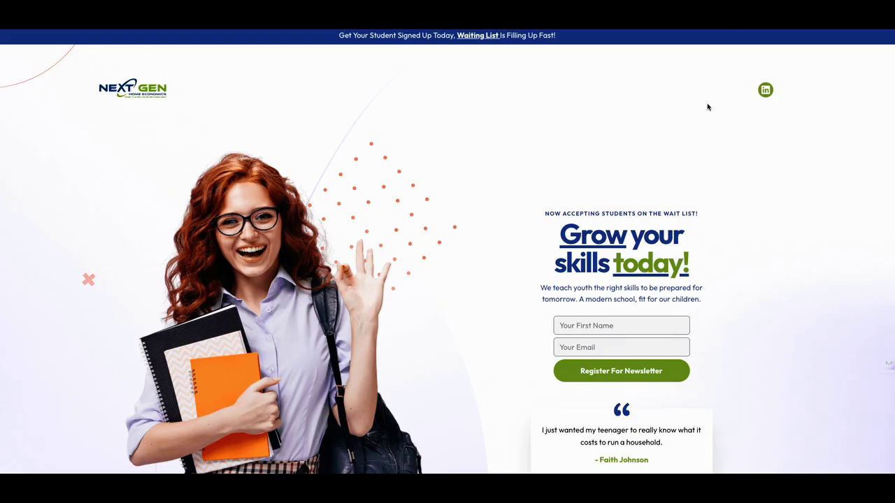
Switch to the Next Gen Home Economics website and look through its landing page and course listings.
scroll(707, 107, down, 10)
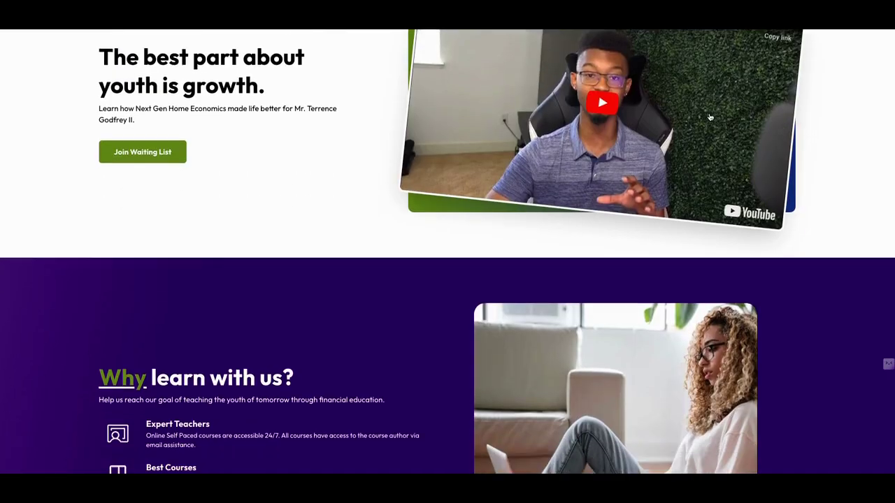
scroll(710, 117, down, 7)
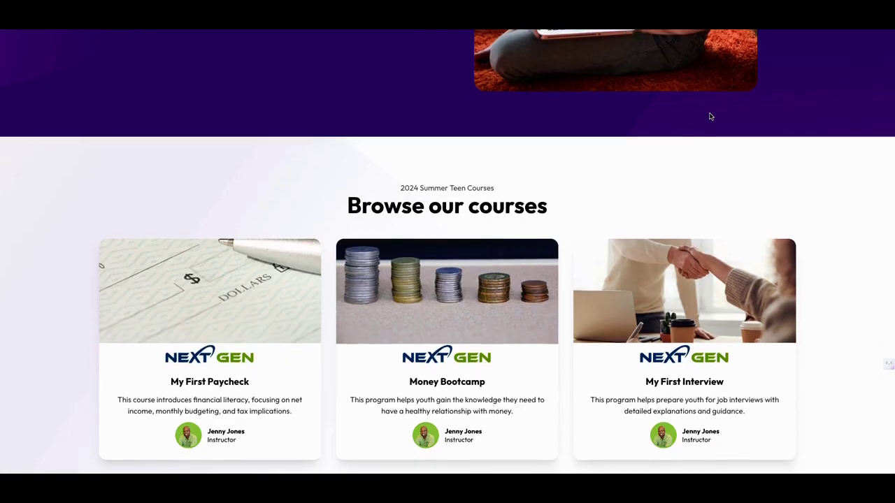
scroll(710, 117, down, 6)
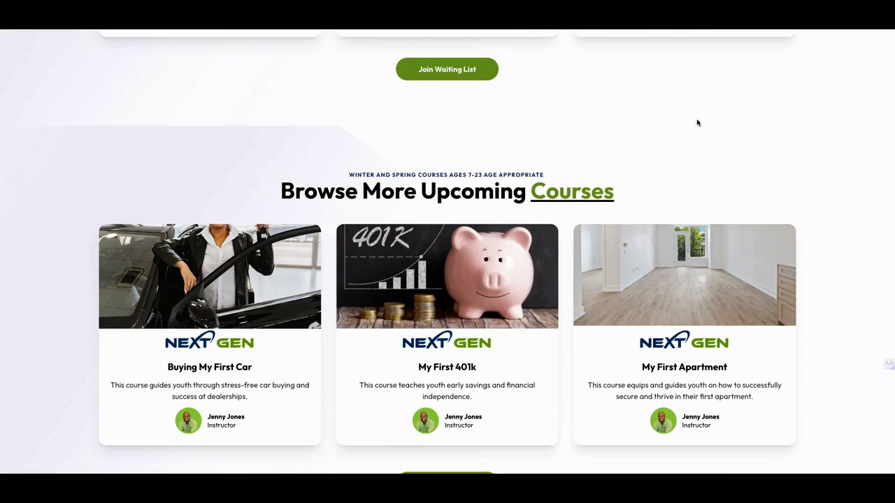
Look over the upcoming winter and spring courses and the 2024 summer teen courses on the Next Gen website.
scroll(697, 123, down, 1)
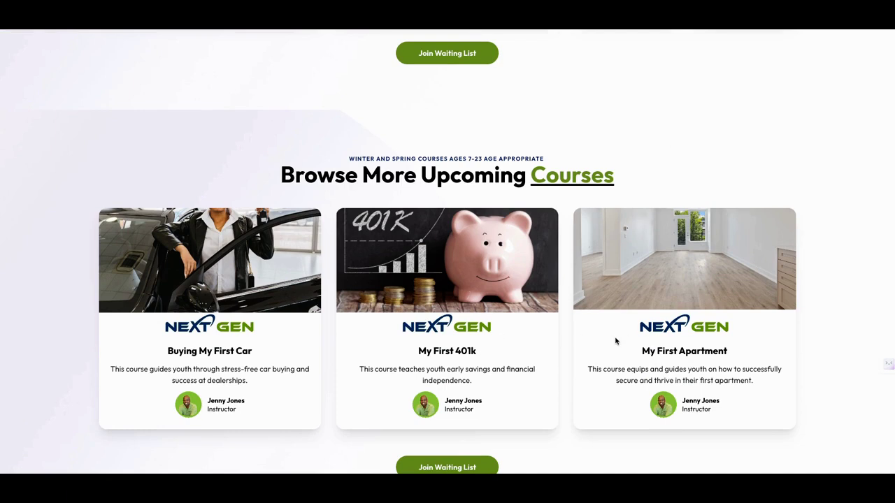
scroll(626, 362, up, 4)
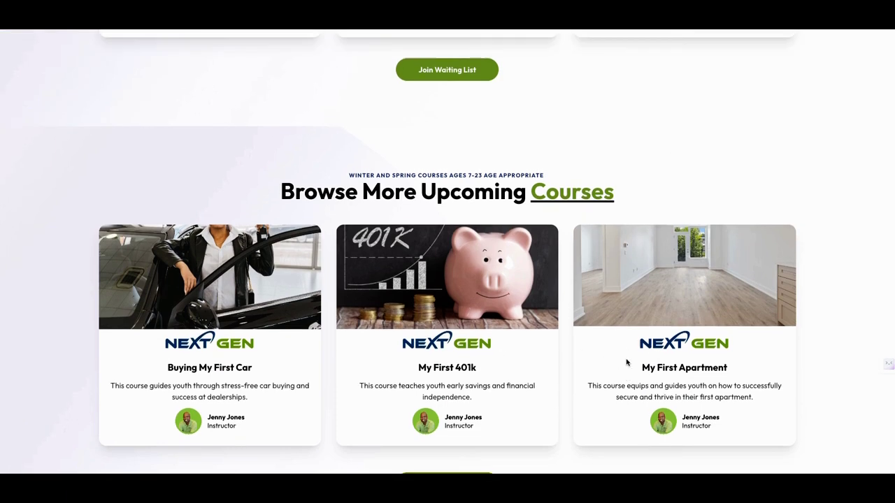
scroll(626, 362, up, 2)
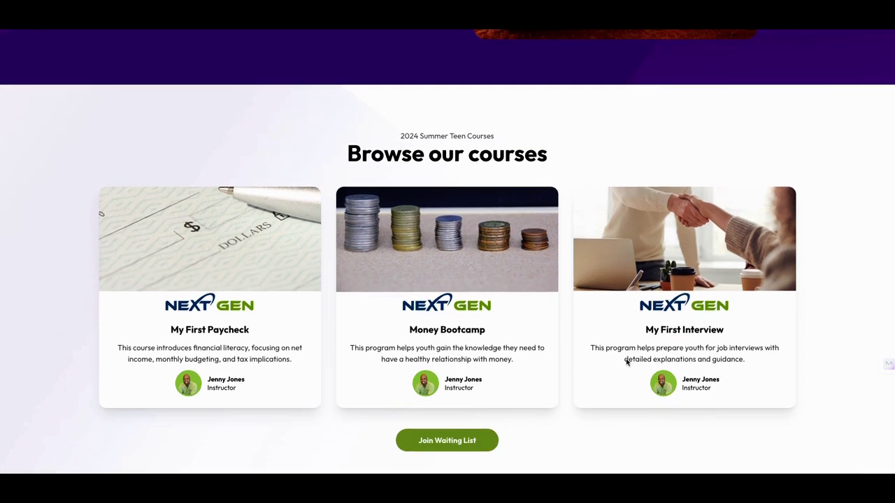
scroll(627, 360, down, 1)
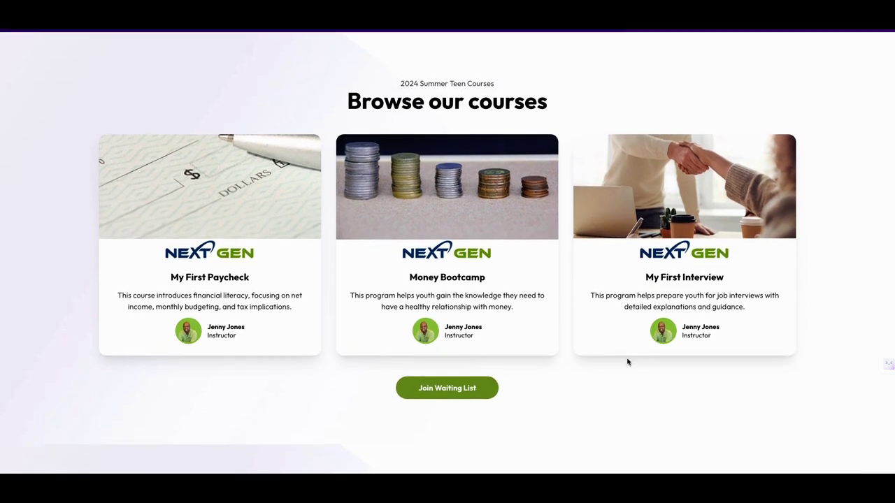
scroll(627, 346, up, 1)
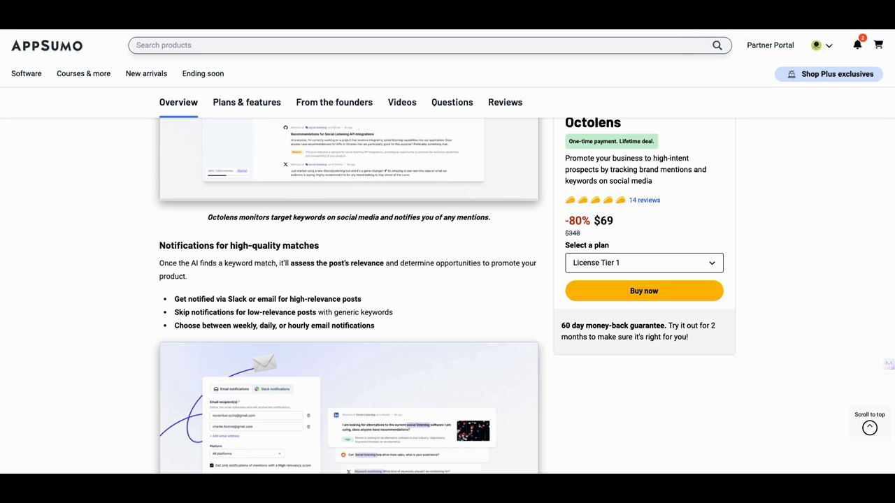
Switch to the Octolens deal page on AppSumo and review its overview, at-a-glance details, TL;DR and introduction.
scroll(502, 230, up, 10)
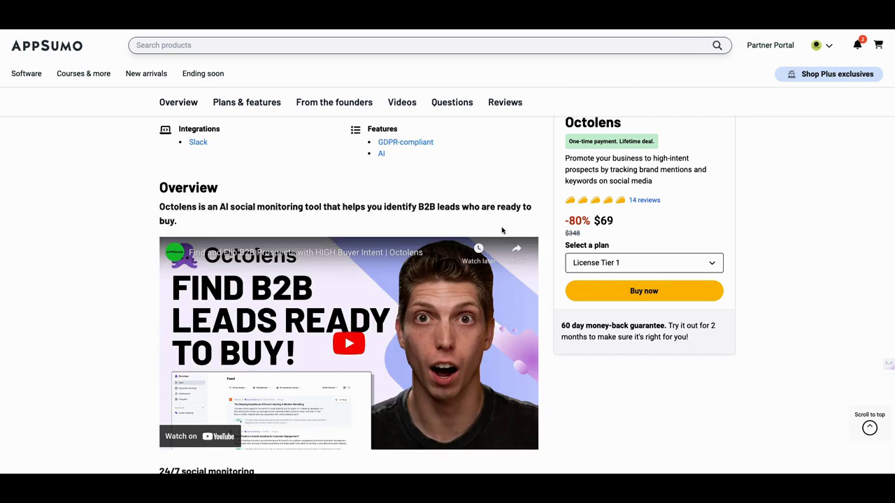
scroll(501, 230, up, 4)
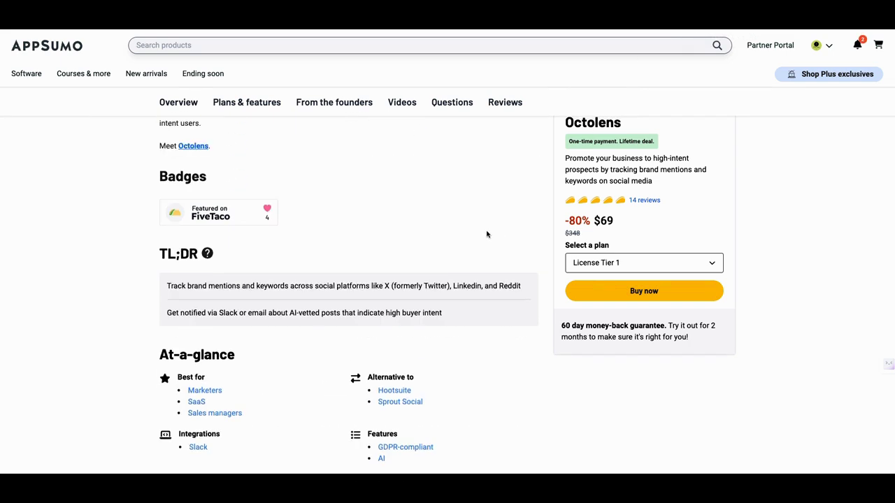
scroll(487, 234, up, 5)
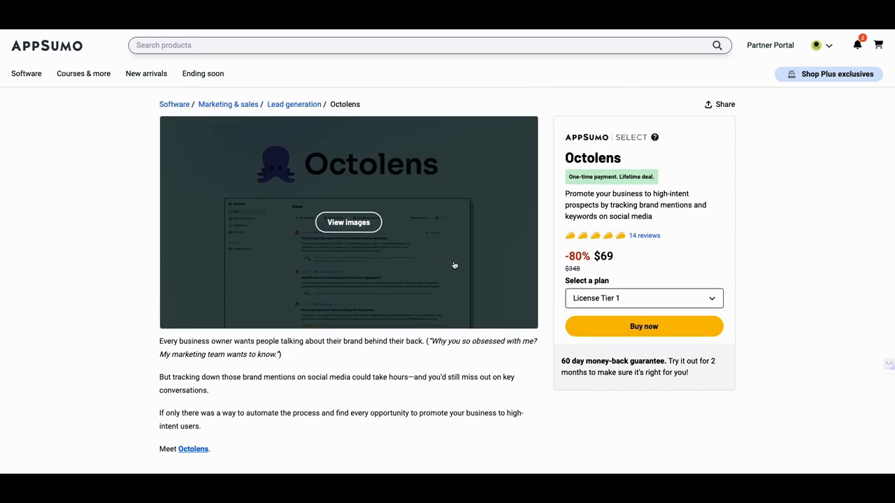
scroll(454, 265, down, 2)
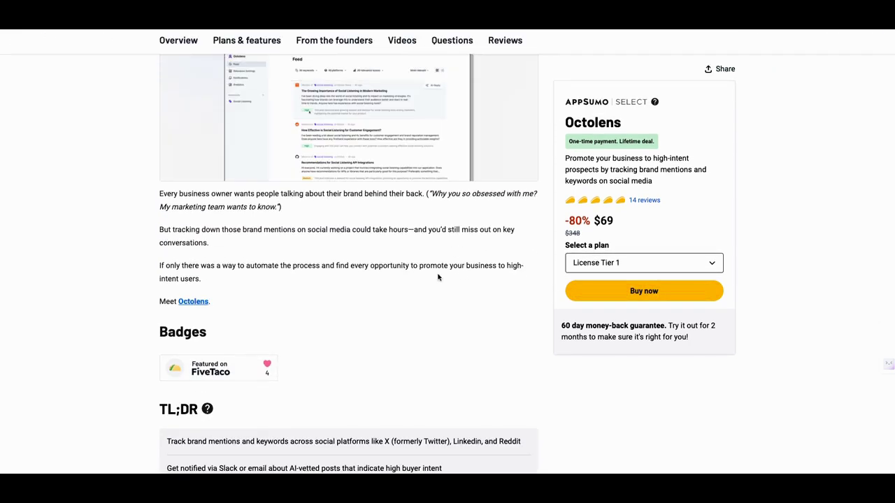
scroll(363, 263, down, 1)
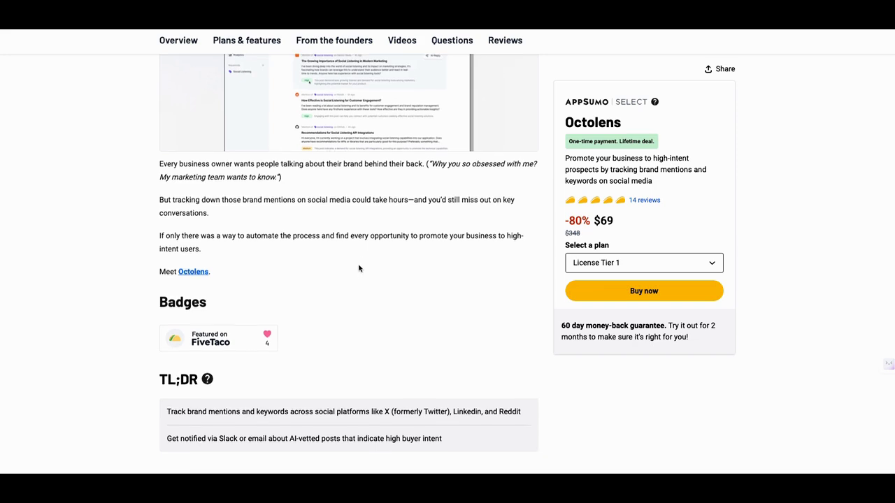
scroll(360, 263, up, 1)
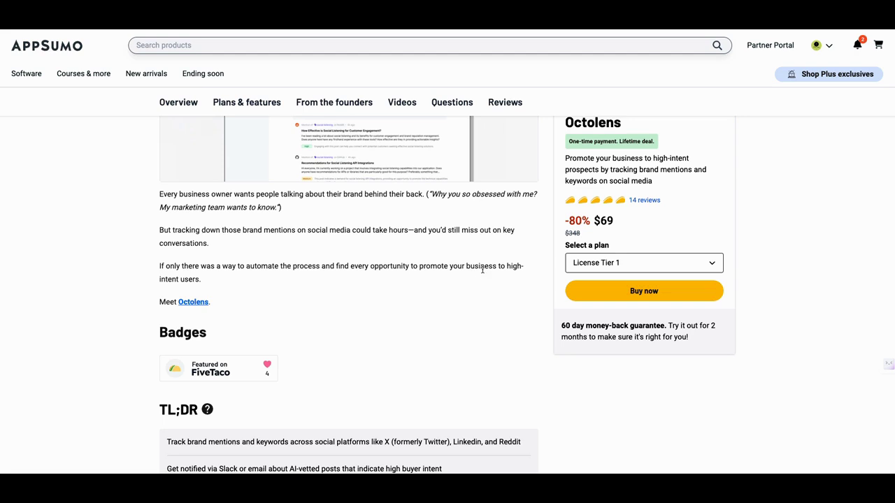
scroll(340, 269, up, 1)
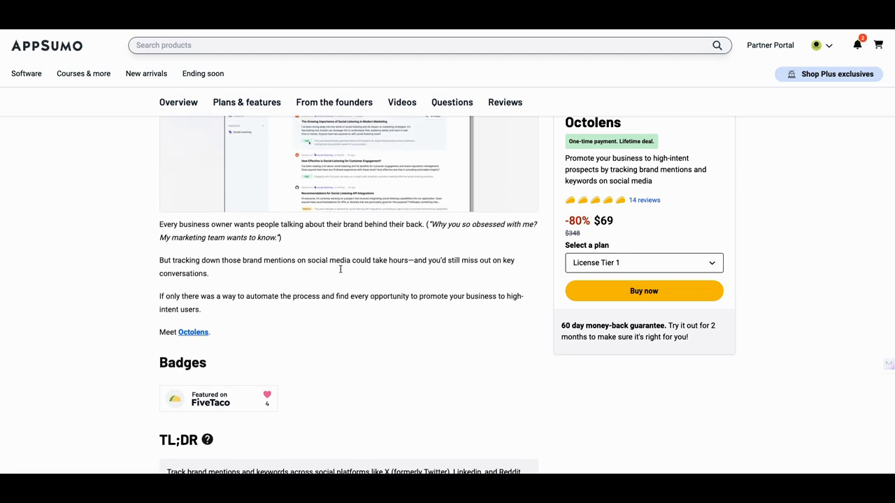
scroll(354, 294, up, 1)
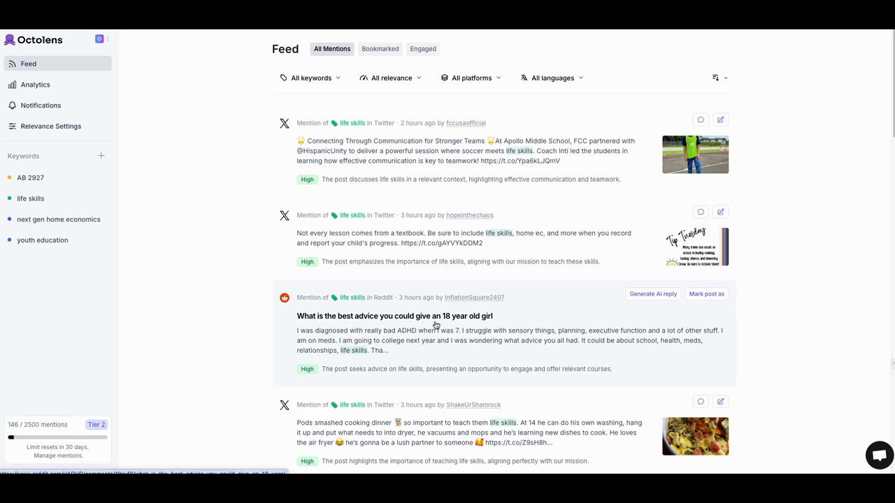
Switch to the Octolens feed and look through the recent social mentions of life skills.
scroll(448, 325, down, 1)
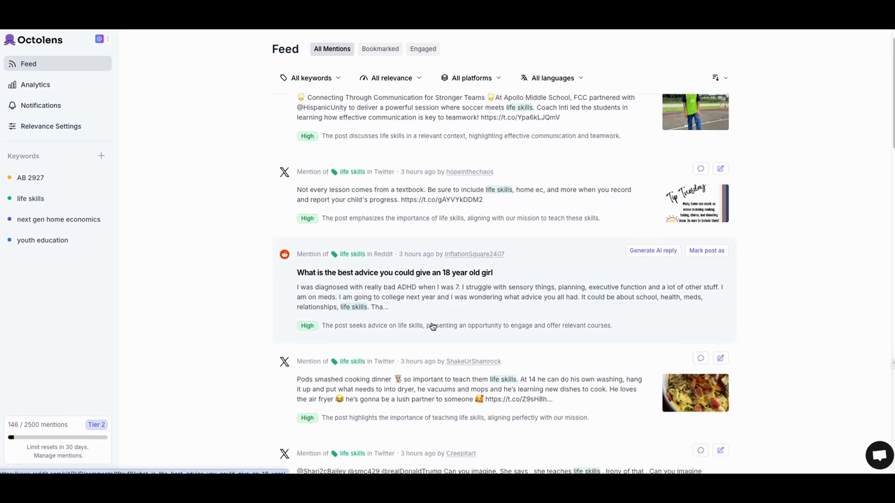
scroll(379, 255, down, 10)
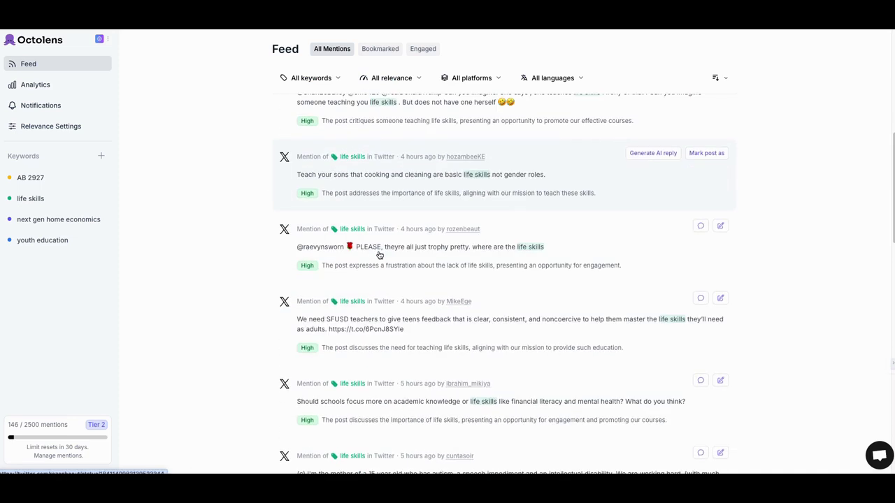